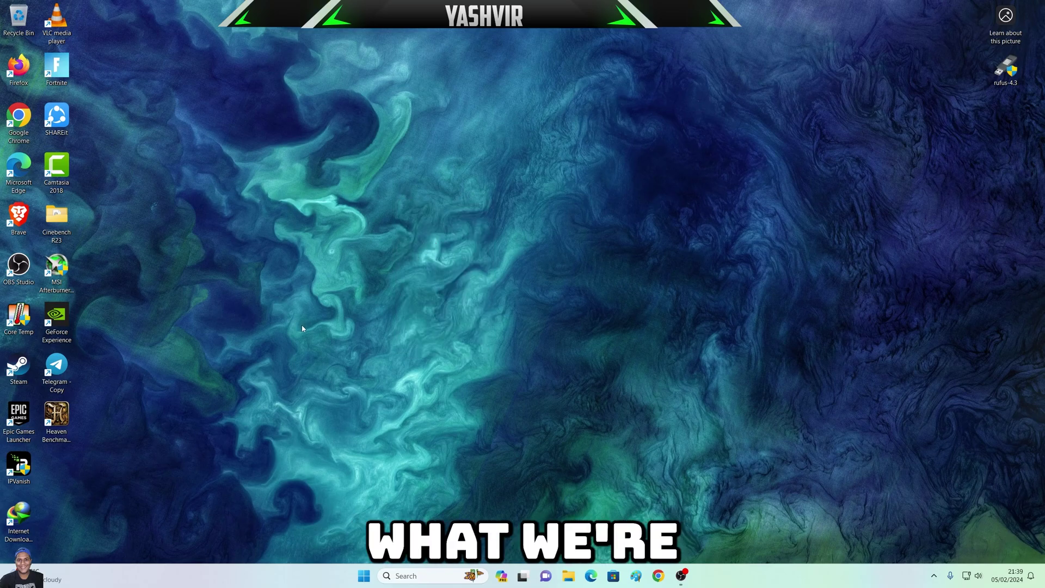
Step: Launch Core Temp from its desktop shortcut to watch CPU temperatures
double_click(26, 327)
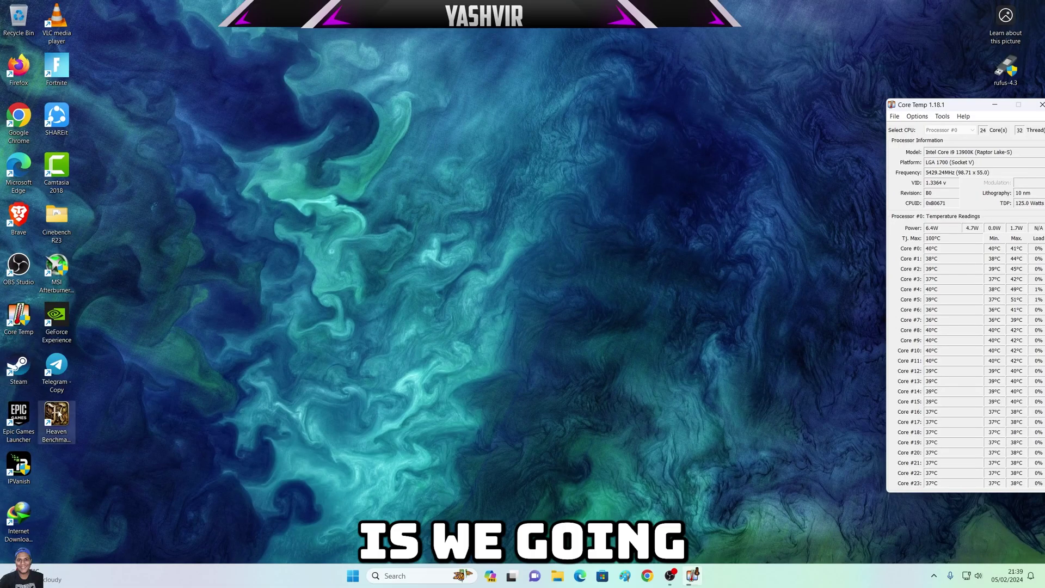
Step: Open the Heaven Benchmark launcher, move its window up slightly, and minimize it
double_click(57, 413)
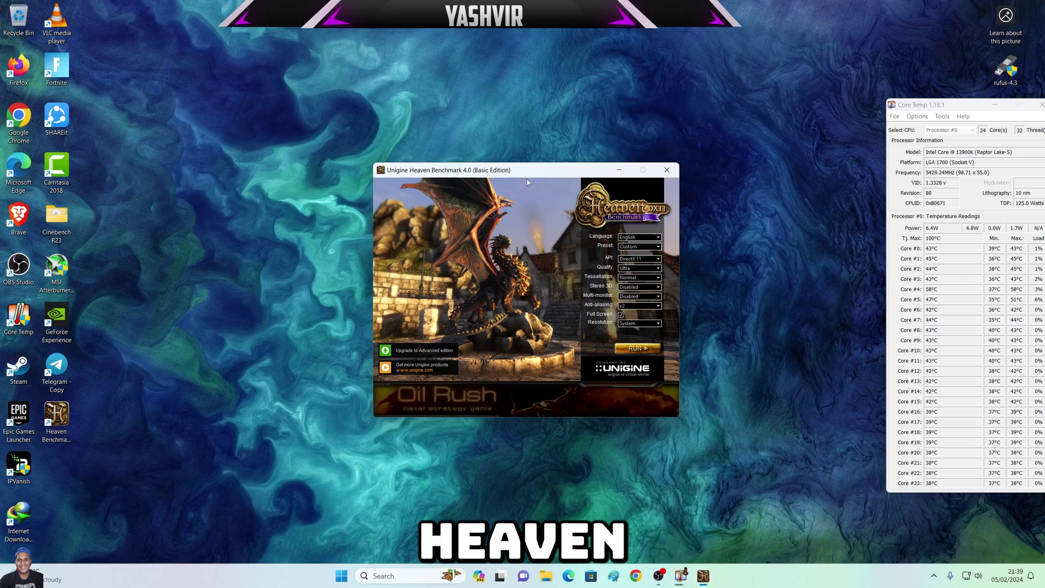
left_click_drag(523, 171, 514, 143)
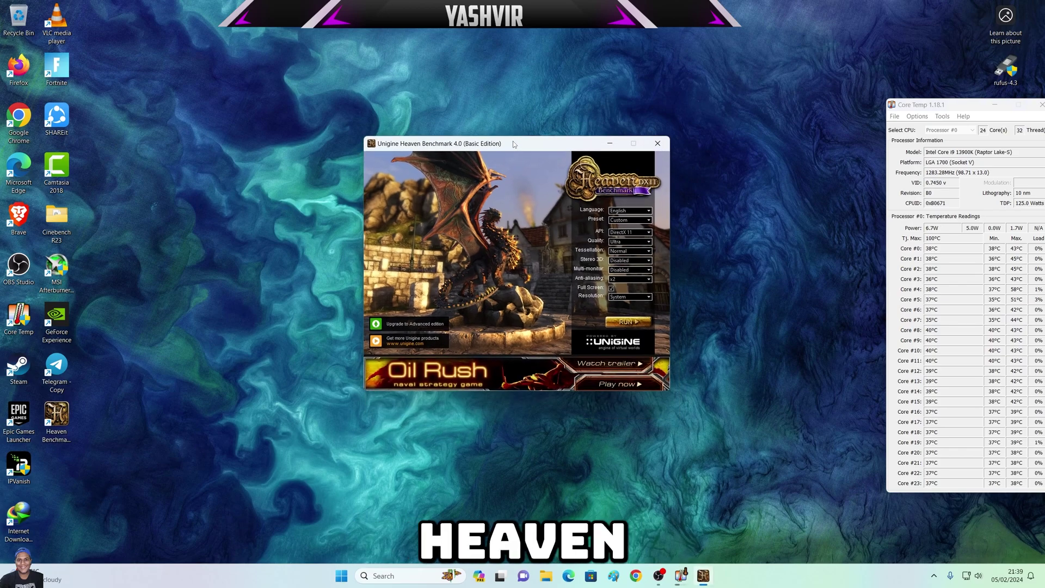
left_click(609, 143)
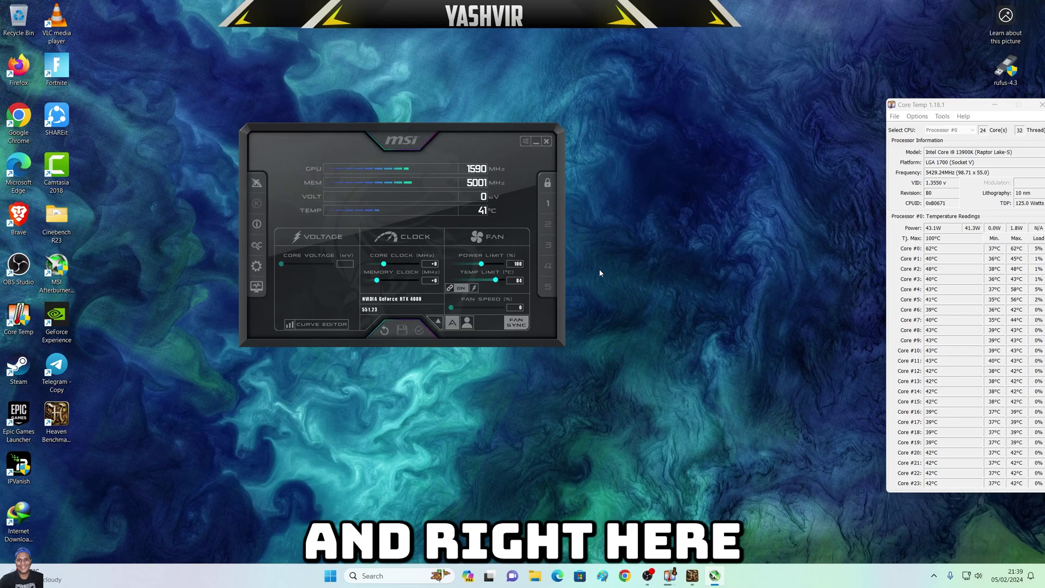
Step: Enable Unlock voltage control and Unlock voltage monitoring in Afterburner settings, then restart Afterburner
left_click(256, 265)
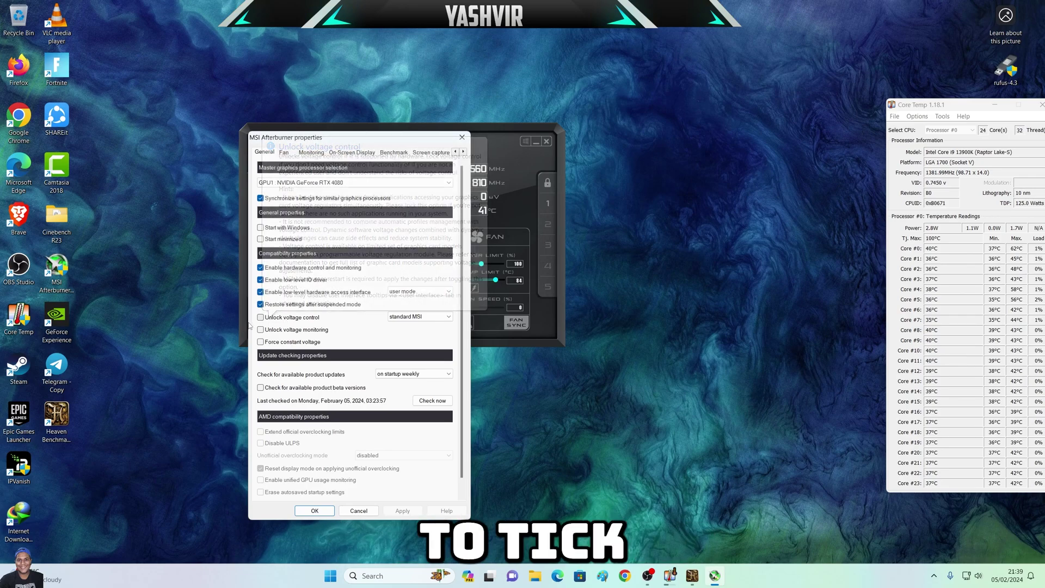
left_click(286, 321)
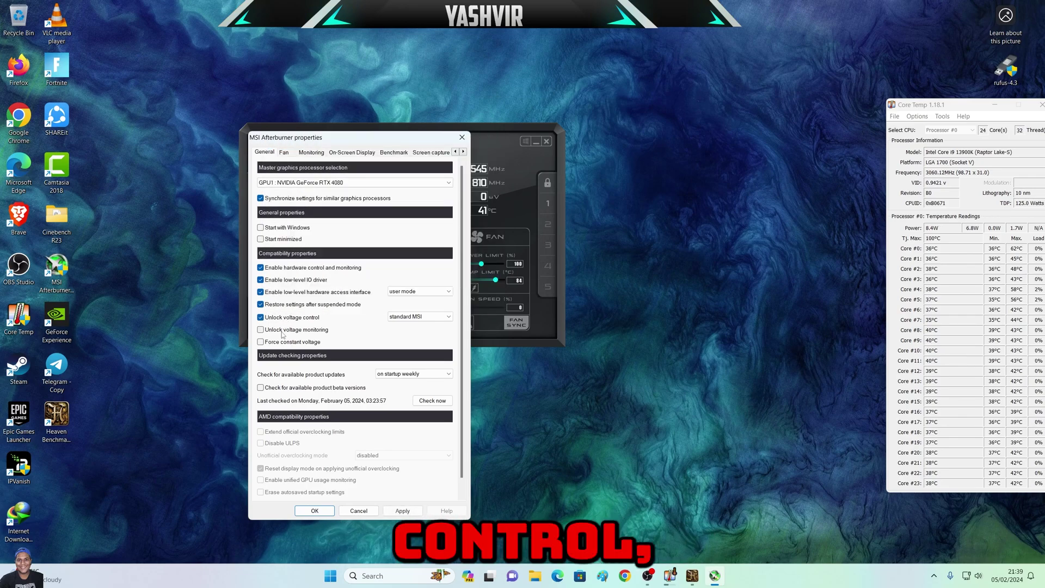
left_click(282, 330)
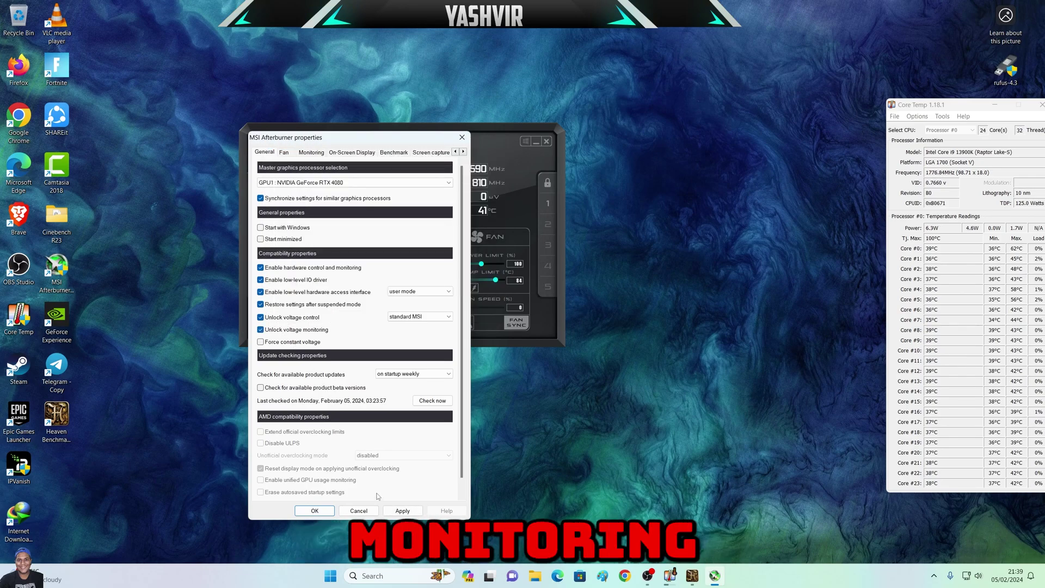
left_click(389, 510)
left_click(429, 263)
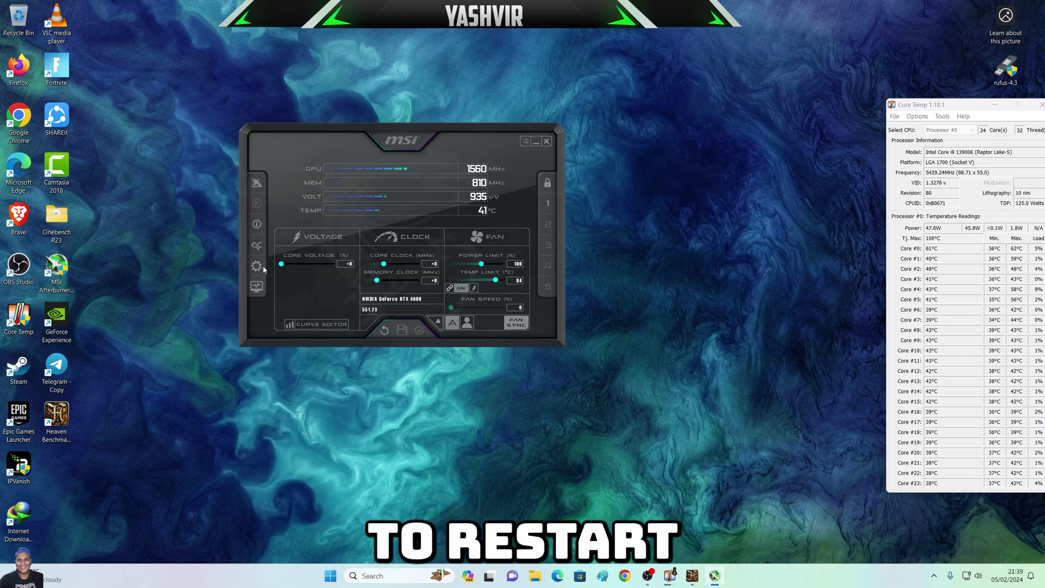
left_click(256, 265)
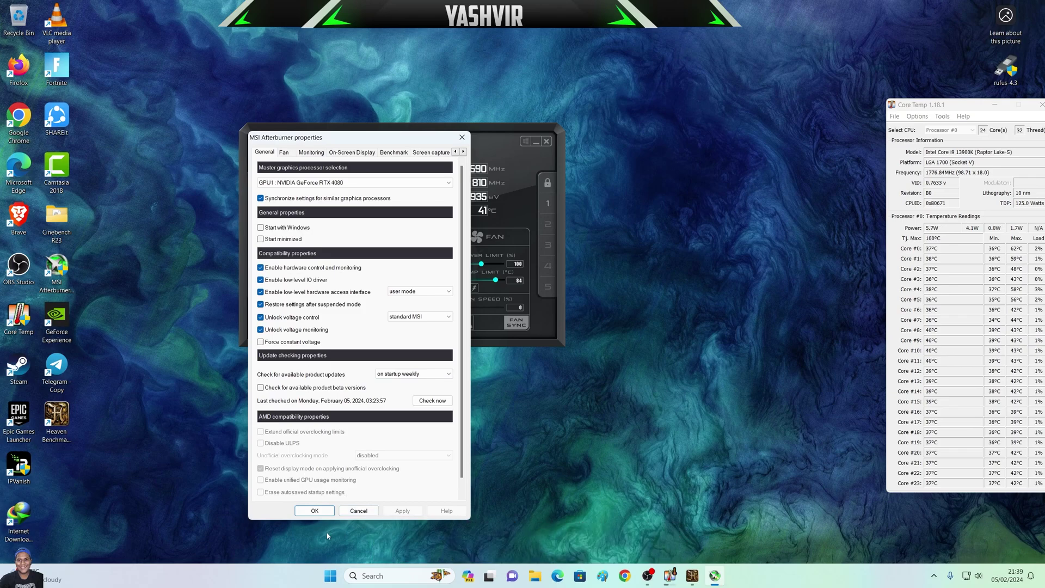
left_click(328, 512)
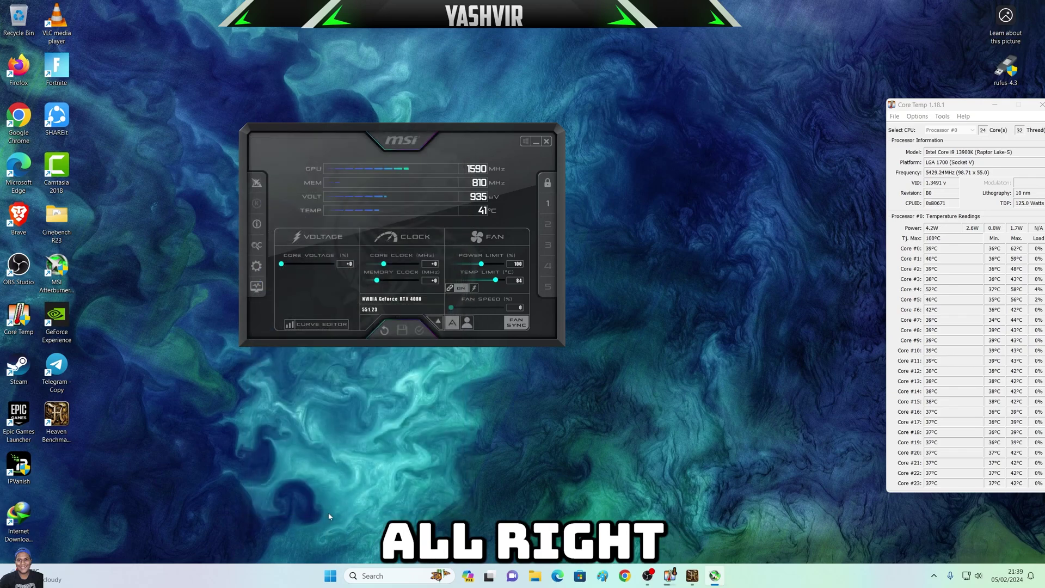
Step: In the curve editor, lift the 900 mV point by +58 to 2473 MHz
left_click(318, 325)
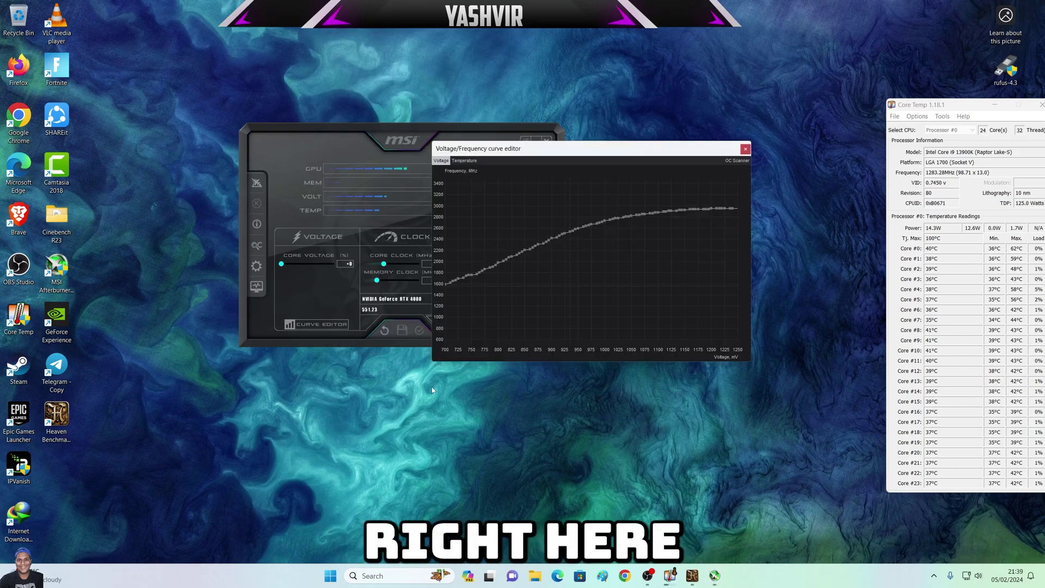
left_click_drag(548, 156, 325, 240)
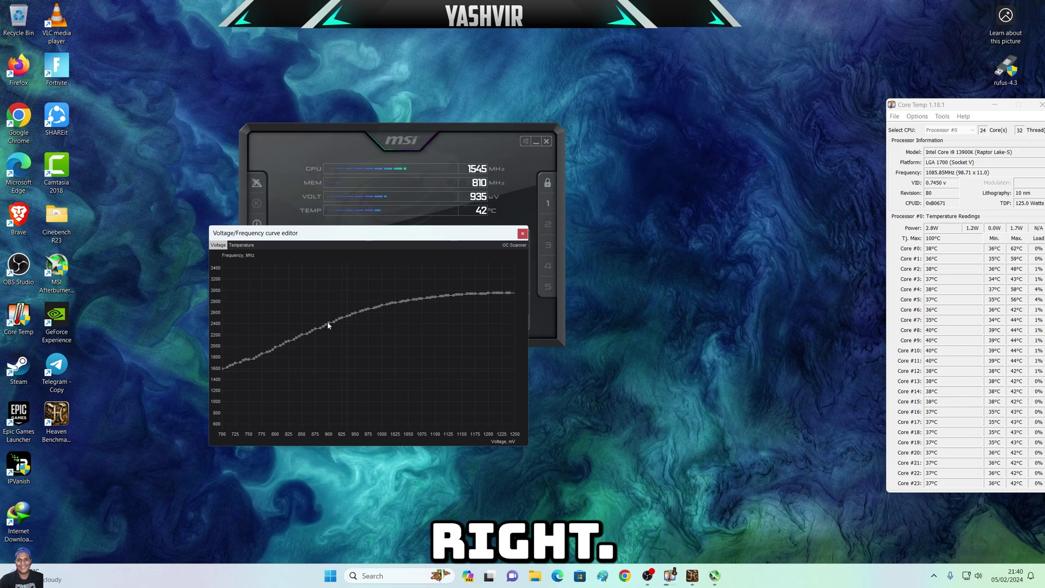
mouse_move(329, 323)
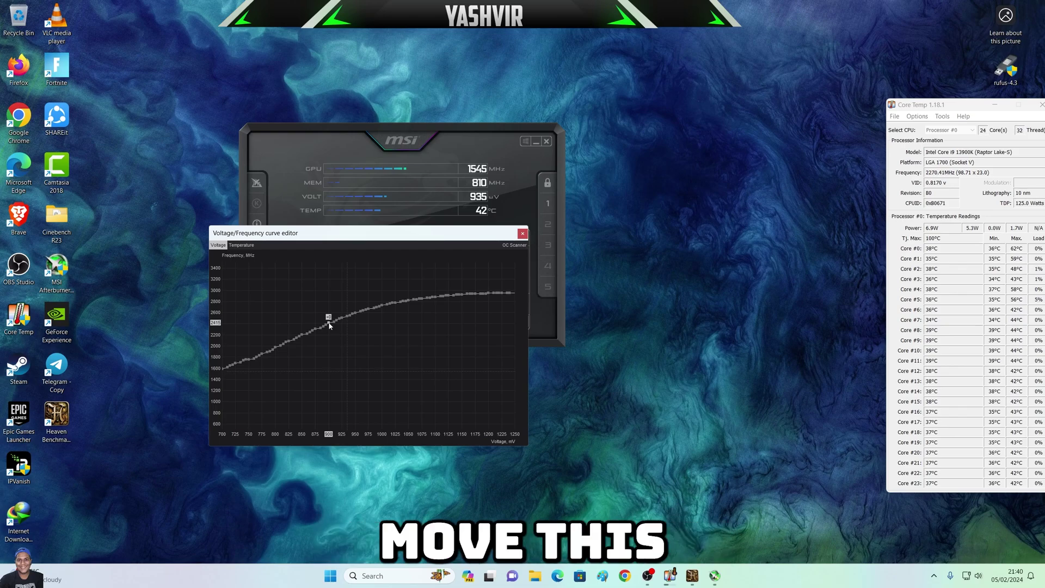
left_click_drag(328, 325, 328, 321)
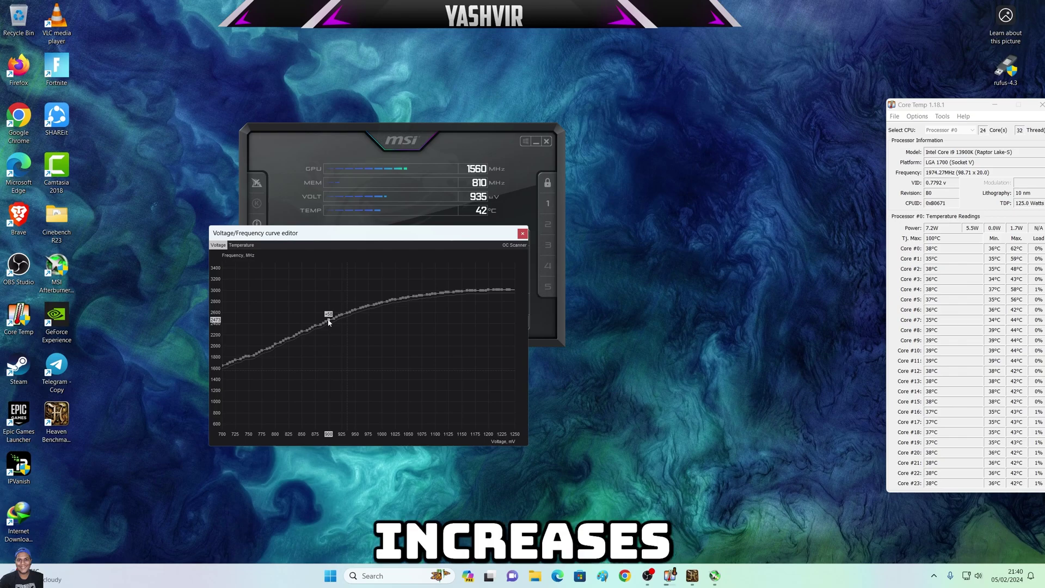
left_click_drag(368, 231, 420, 342)
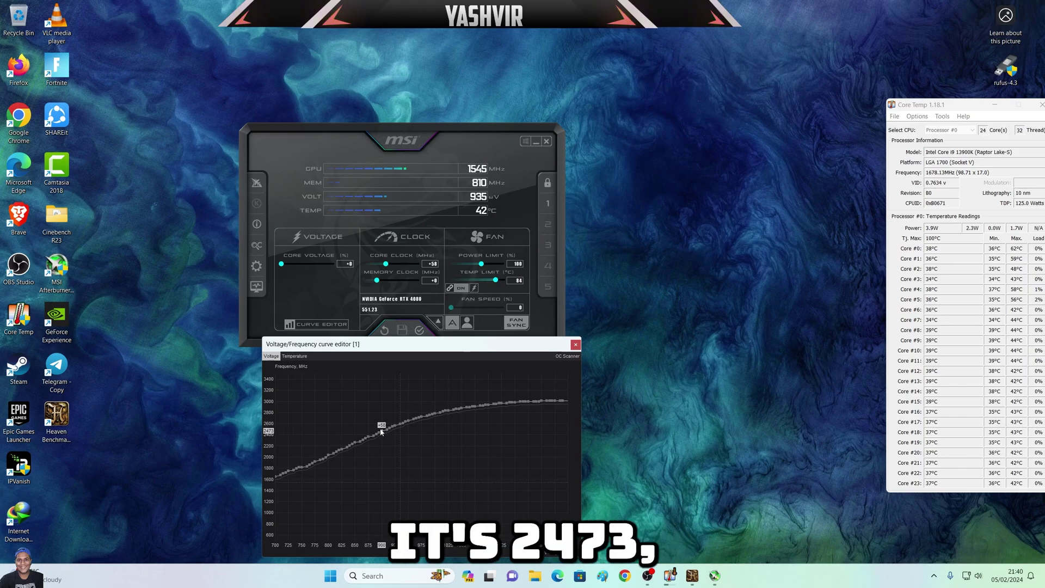
Step: Push the 900 mV point past +150, then bring it back to +131 (2546 MHz)
left_click_drag(383, 432, 383, 428)
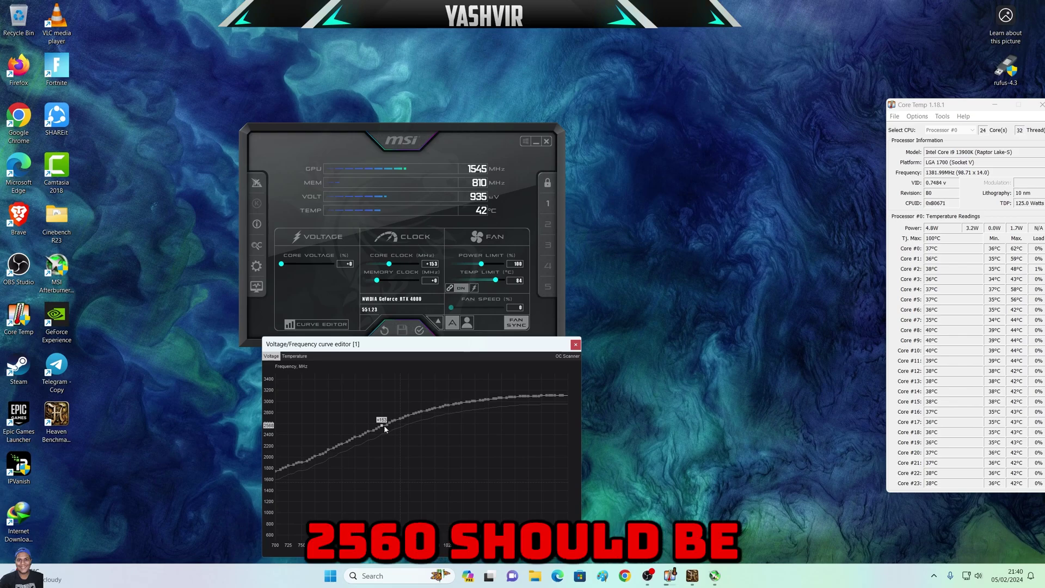
left_click_drag(384, 429, 384, 432)
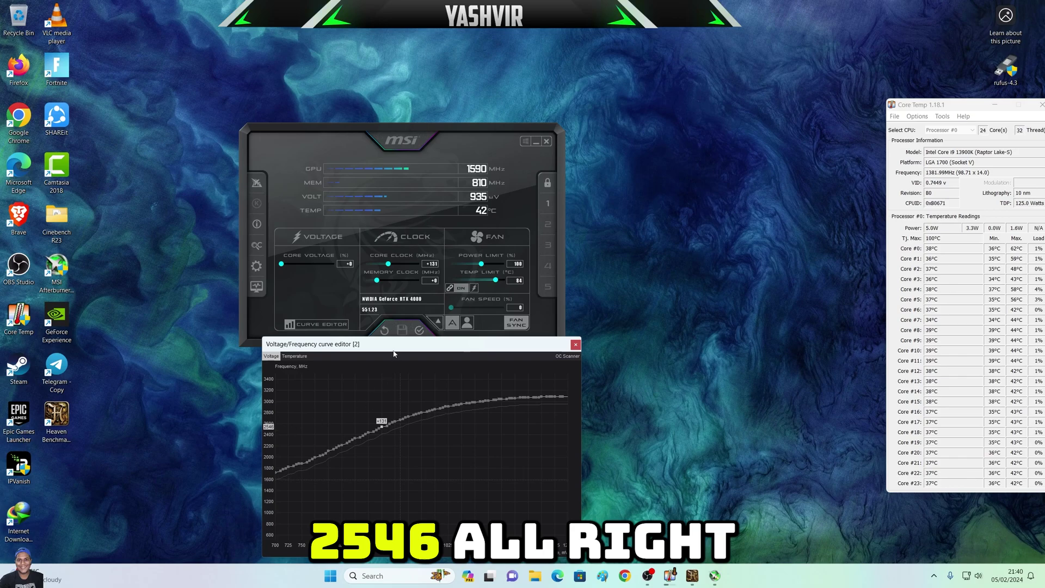
left_click_drag(394, 353, 380, 287)
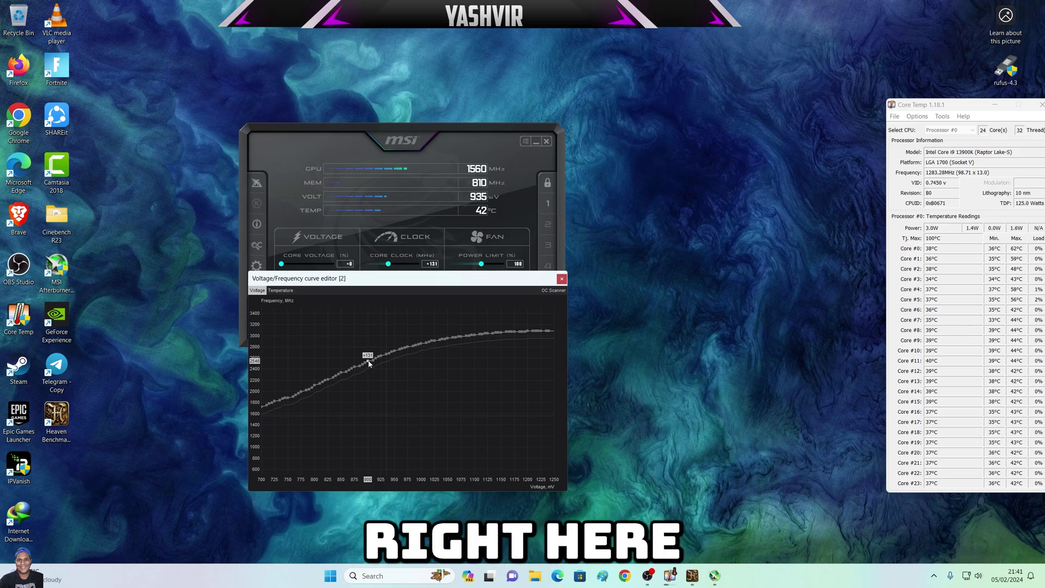
Step: Fine-tune the 900 mV curve point, nudging it slightly higher
left_click_drag(369, 364, 380, 361)
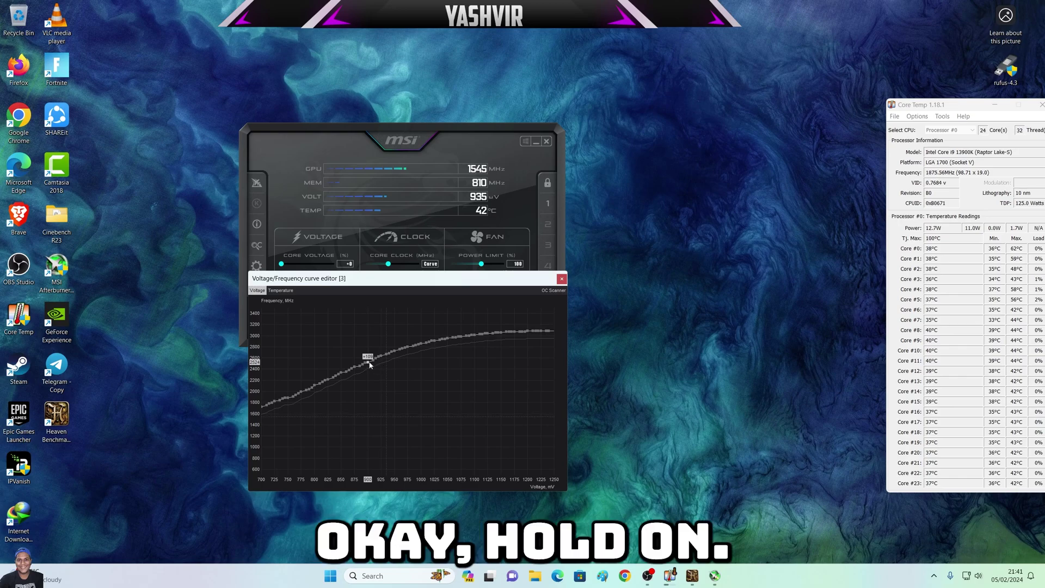
left_click_drag(369, 362, 368, 363)
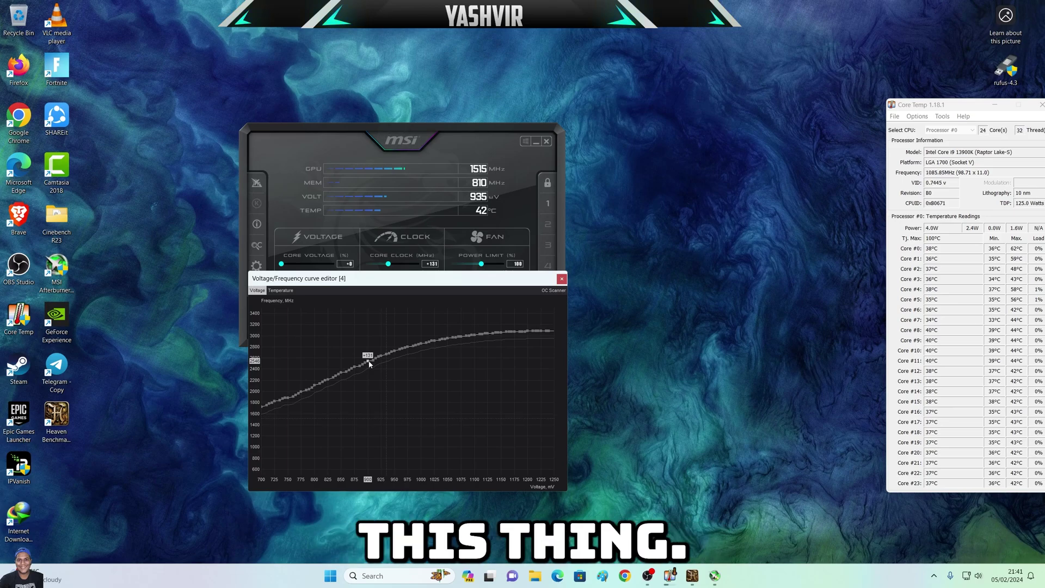
left_click_drag(369, 364, 368, 362)
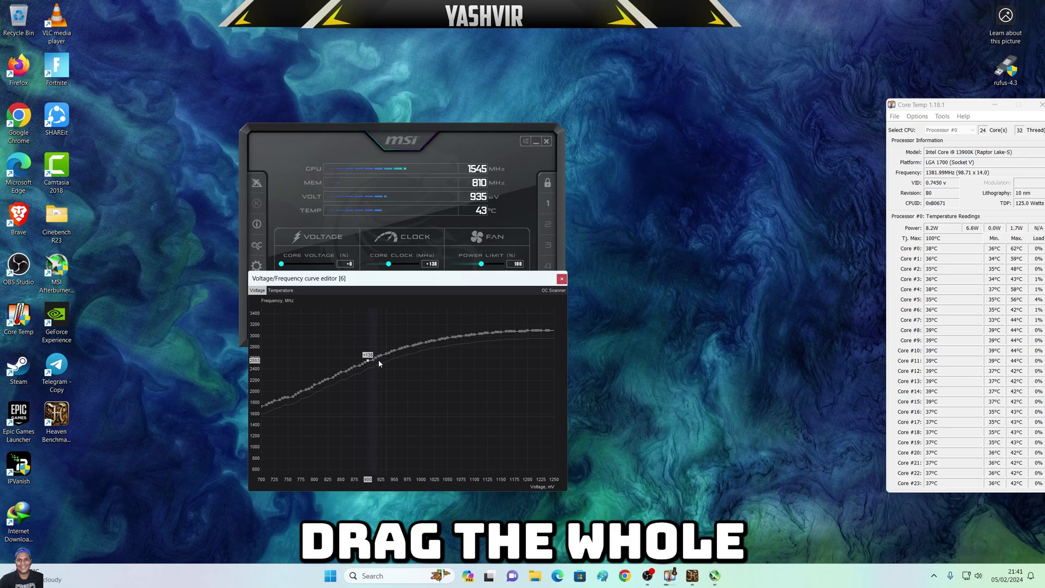
Step: Select all curve points above 900 mV, drag them down flat, and close the editor
left_click_drag(385, 362, 566, 366)
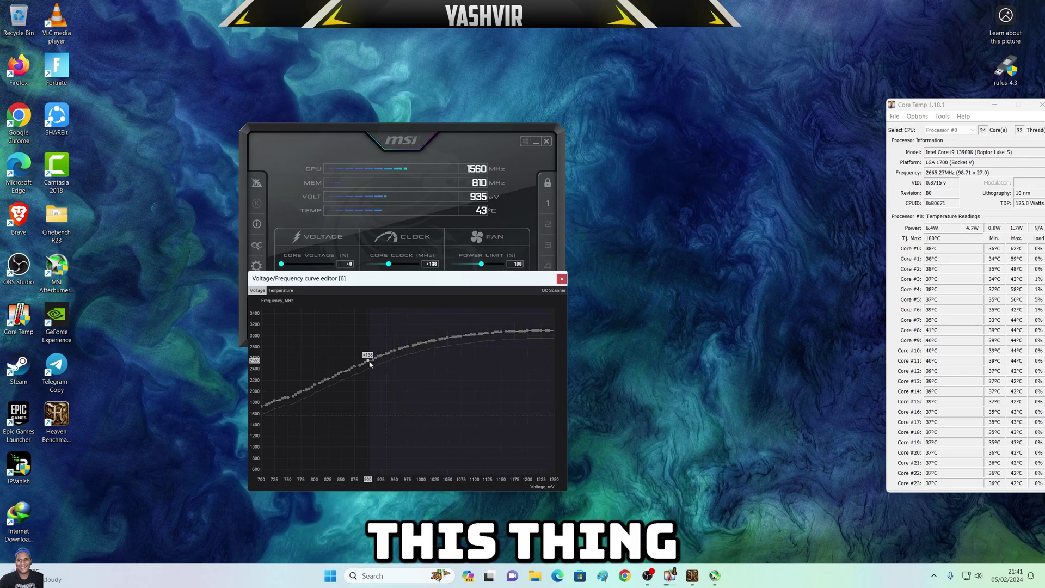
left_click_drag(369, 363, 383, 481)
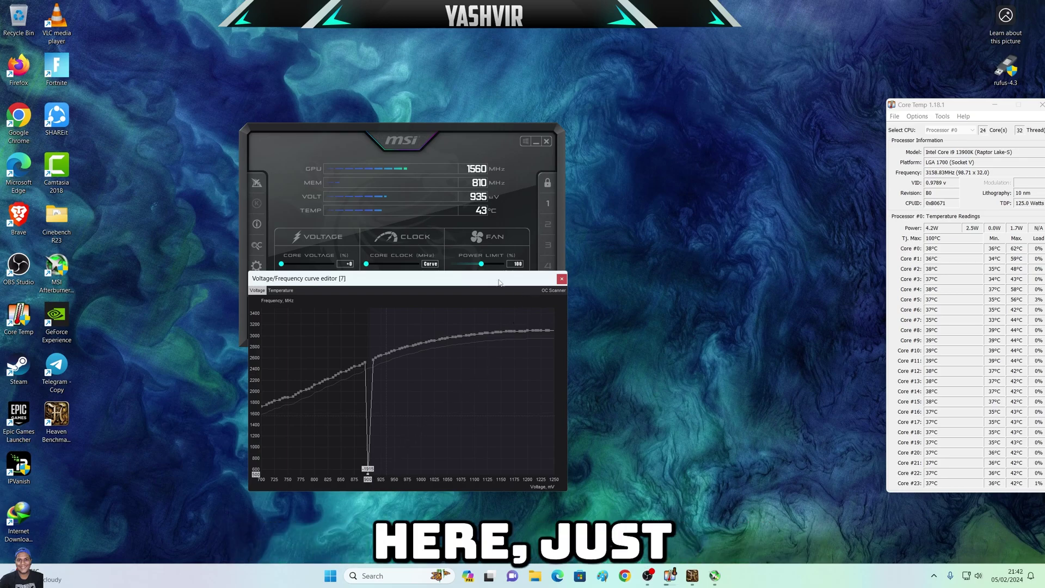
left_click_drag(500, 282, 753, 276)
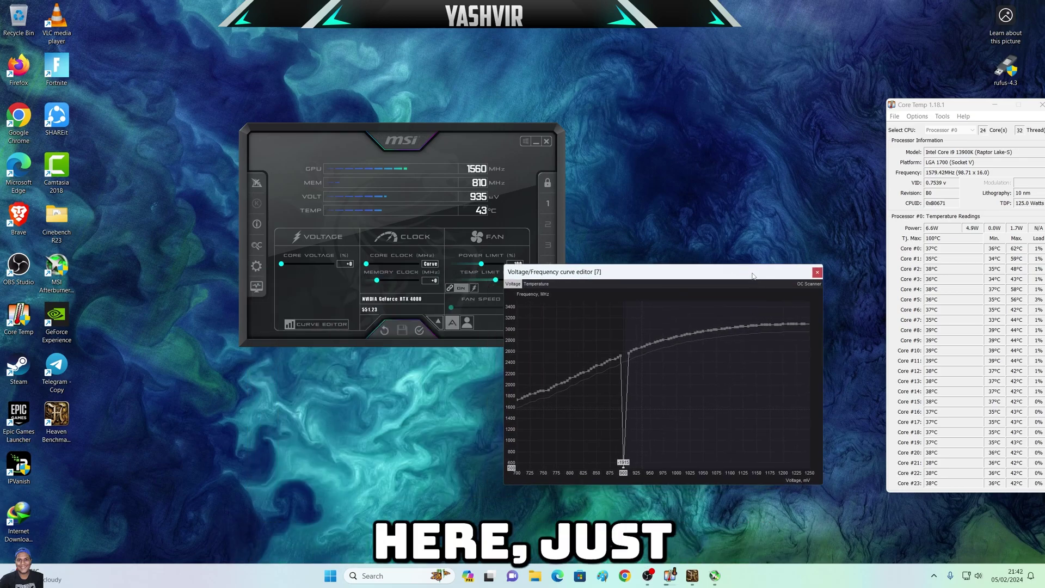
left_click(817, 272)
Step: Apply the curve, raise the power limit slightly, apply a +1000 memory offset, and minimize Afterburner
left_click(420, 330)
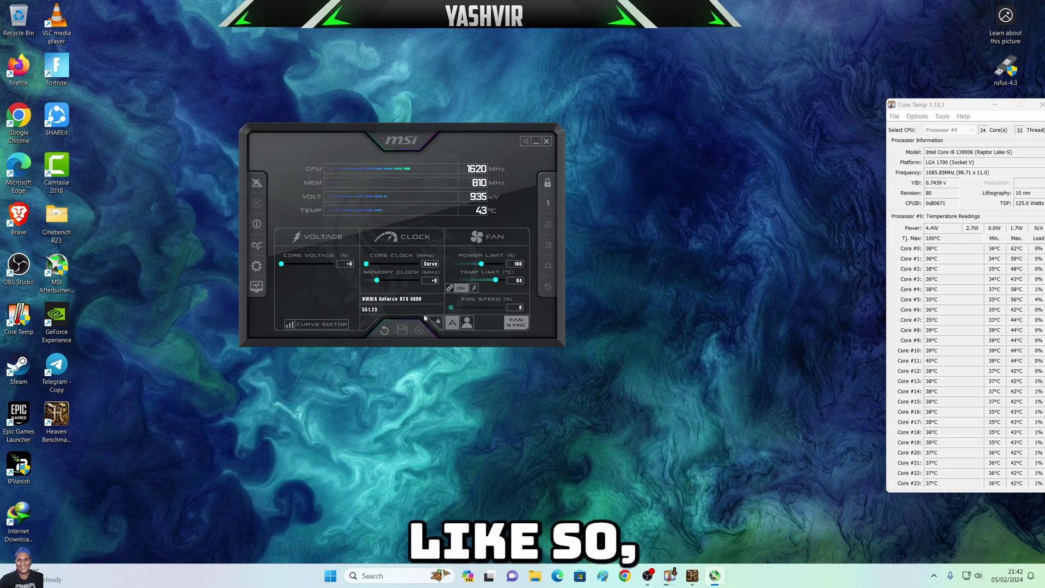
left_click_drag(482, 268, 499, 273)
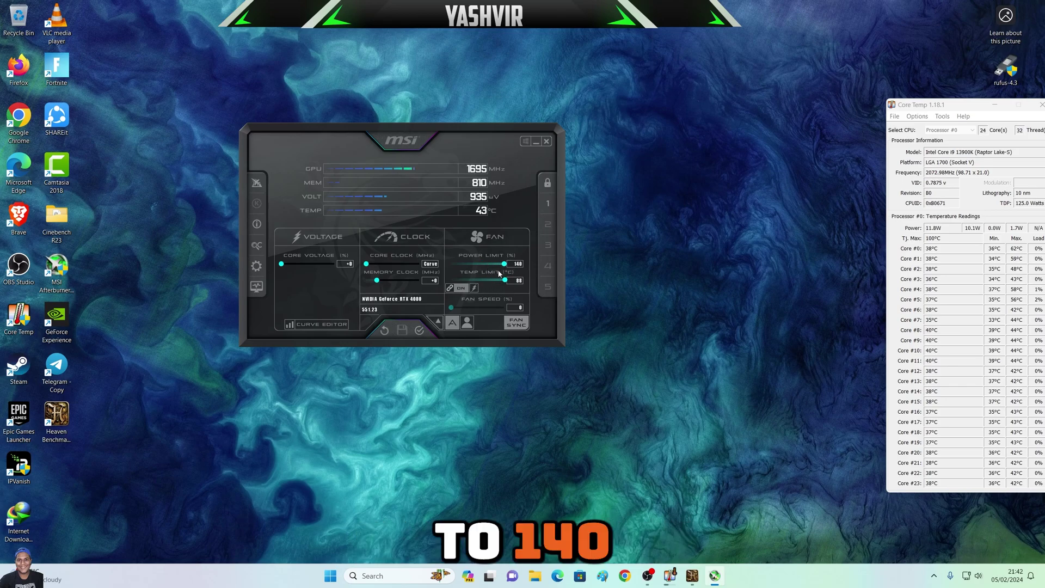
left_click(434, 280)
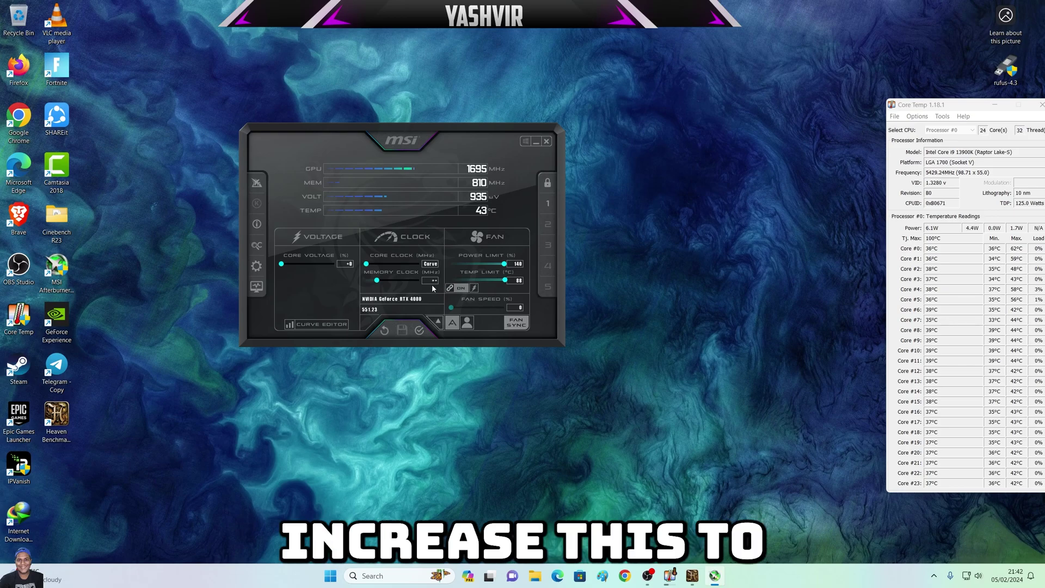
type("+1000")
key("Return")
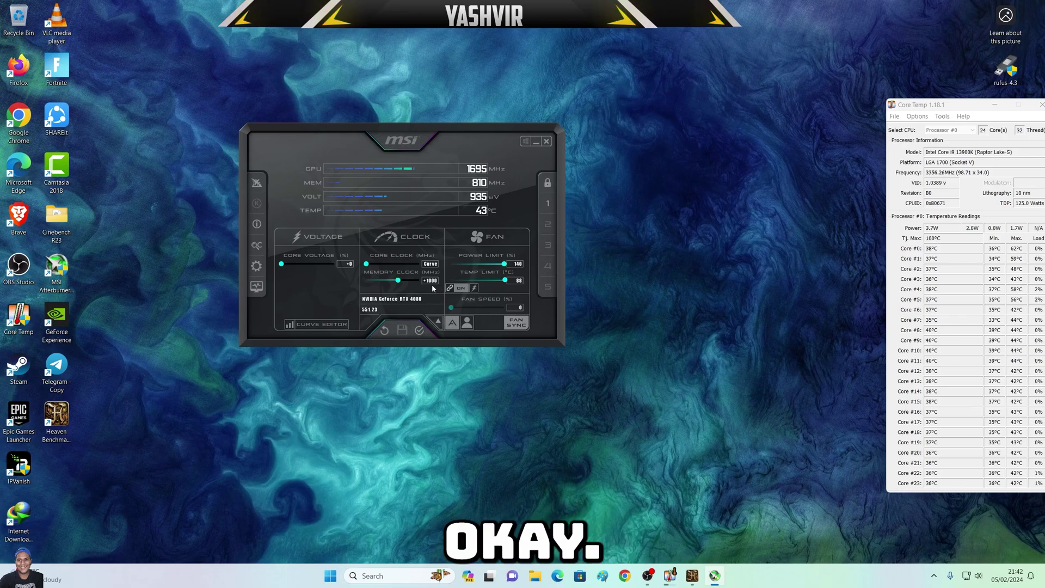
left_click(419, 332)
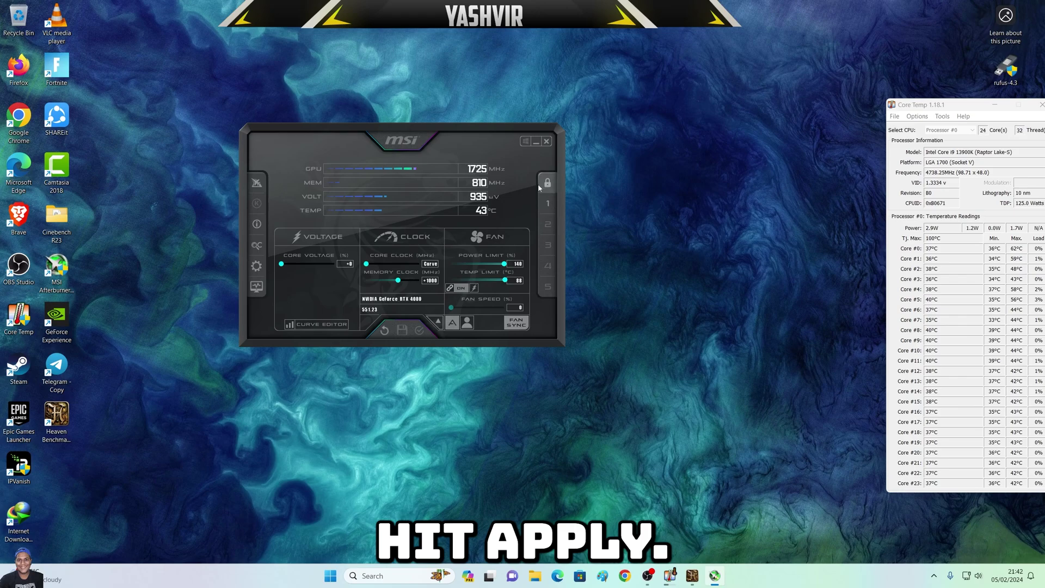
left_click(537, 142)
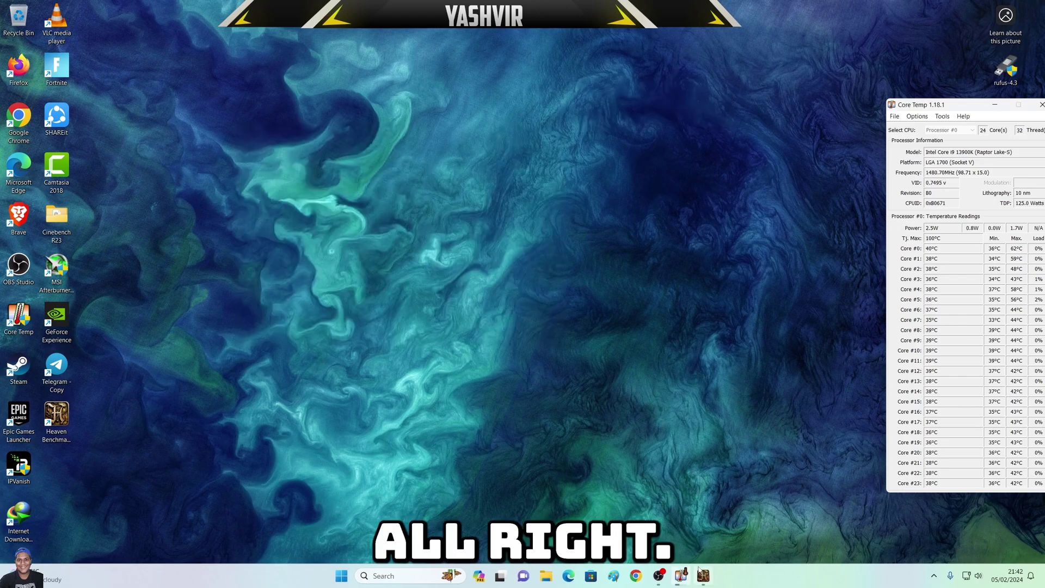
left_click(703, 576)
Step: Centre the Heaven launcher window and switch its preset to Extreme
left_click(934, 575)
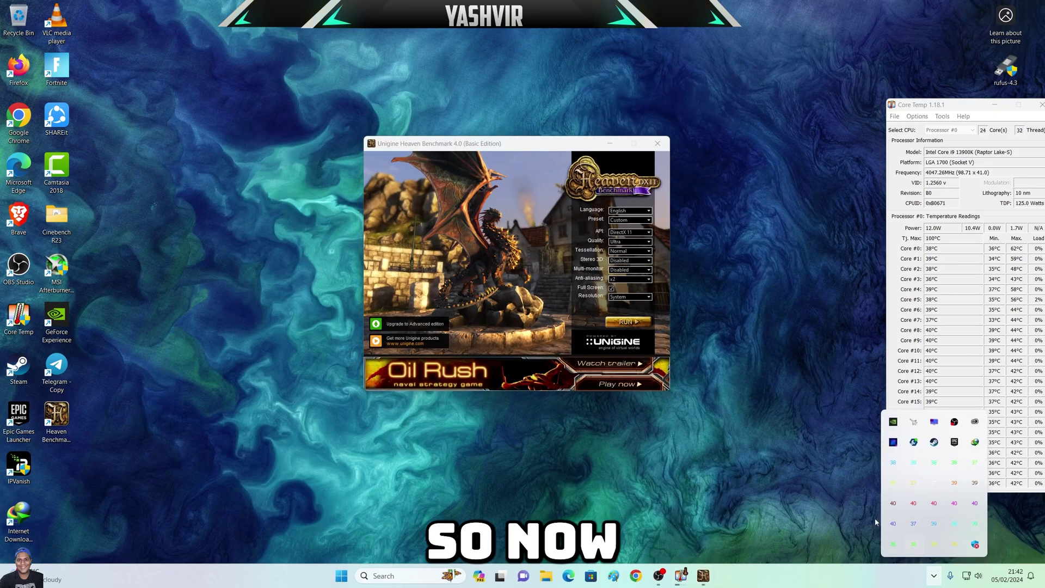
left_click(934, 575)
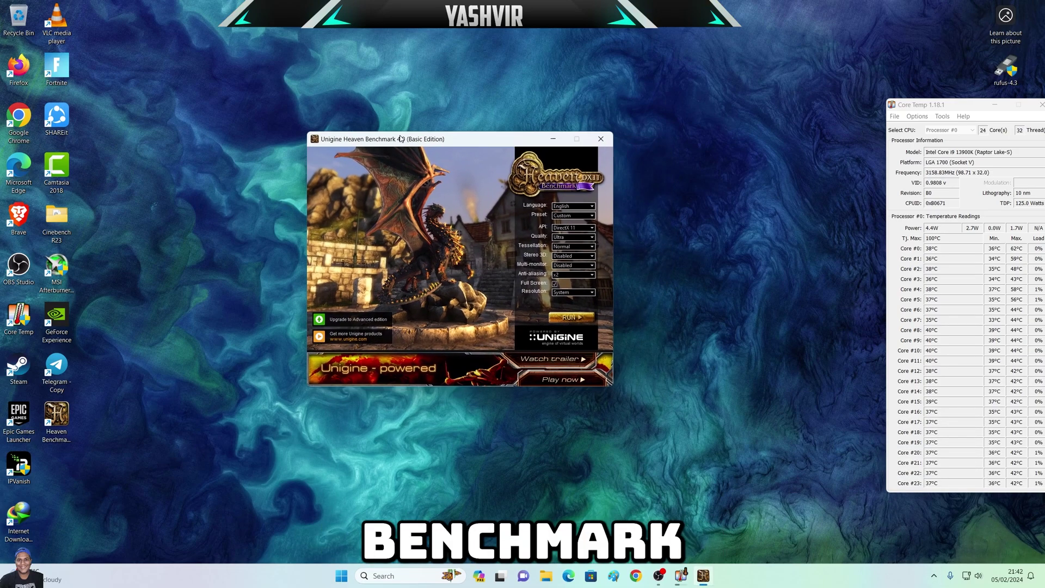
left_click_drag(506, 143, 455, 138)
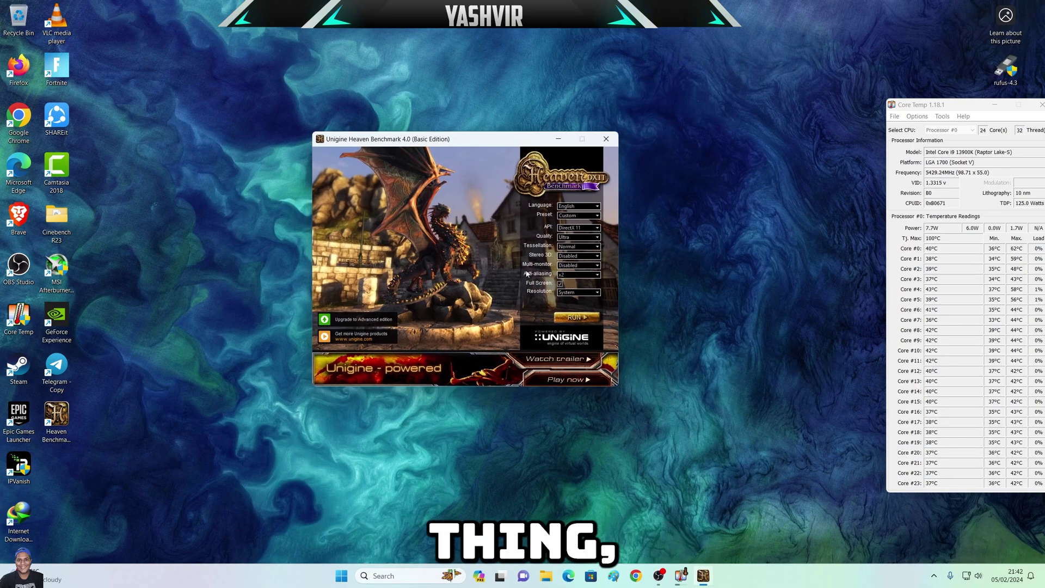
left_click(568, 237)
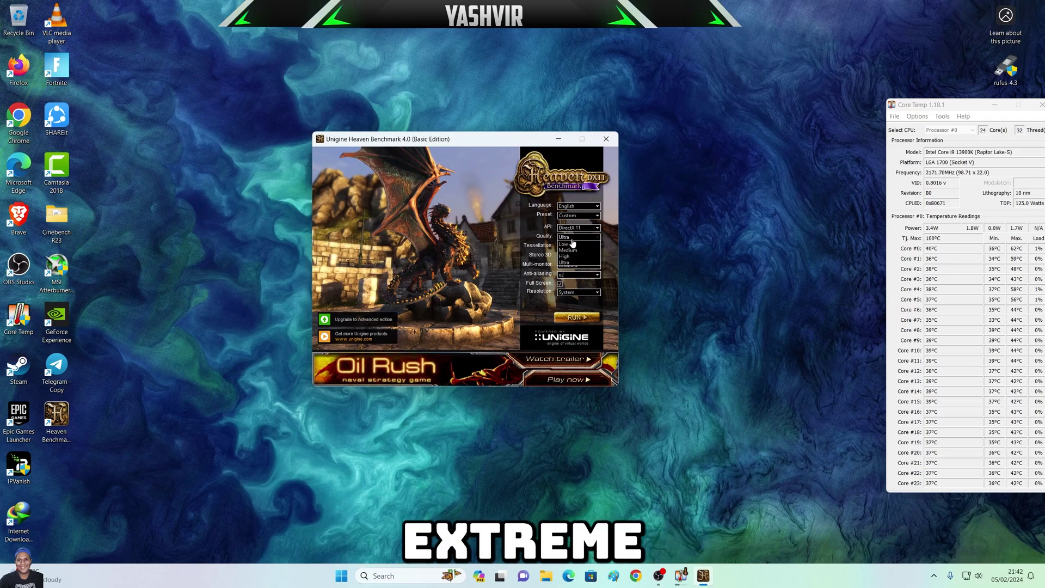
left_click(565, 263)
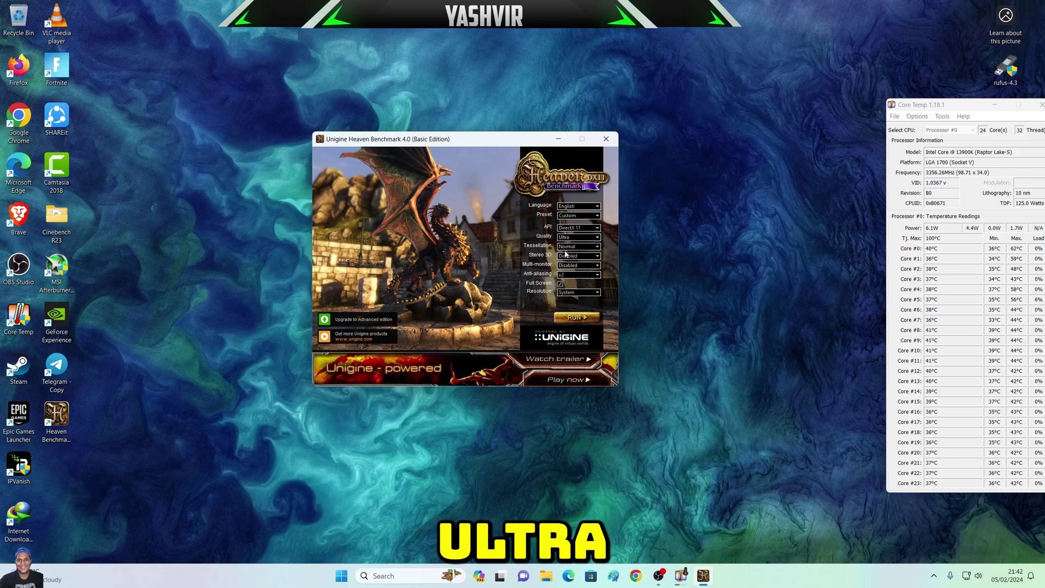
left_click(566, 247)
left_click(573, 215)
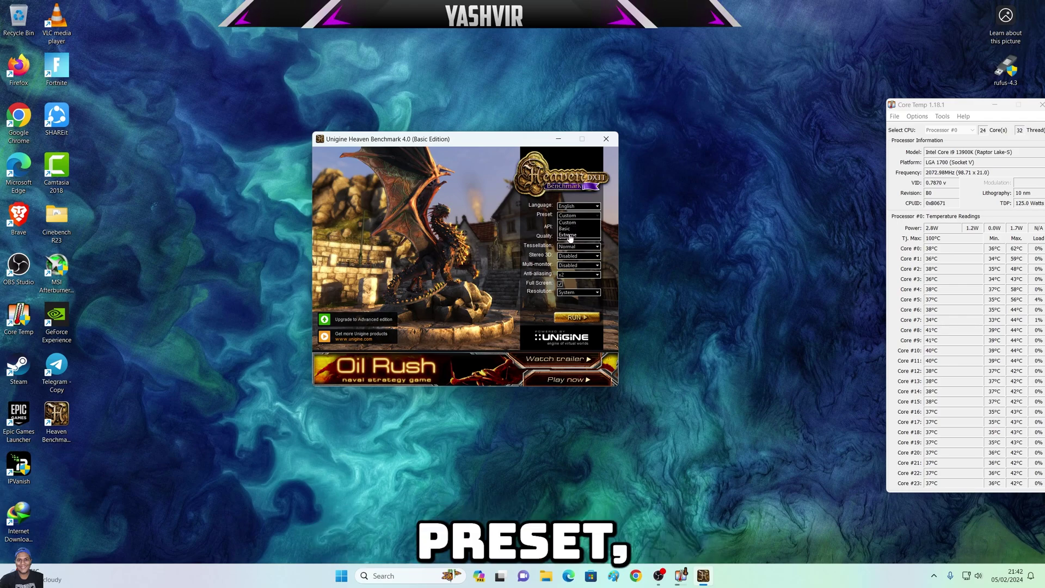
left_click(573, 235)
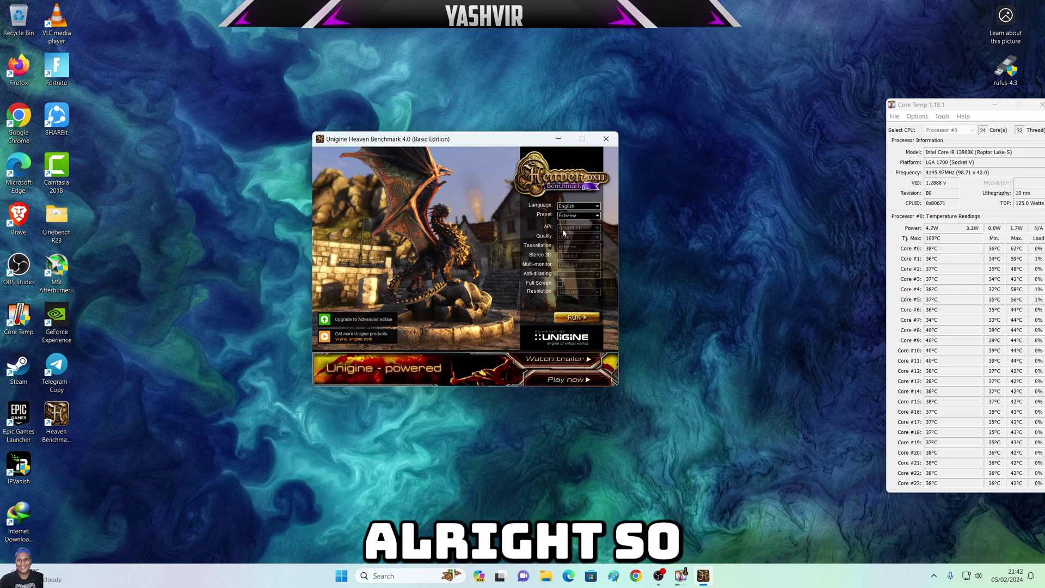